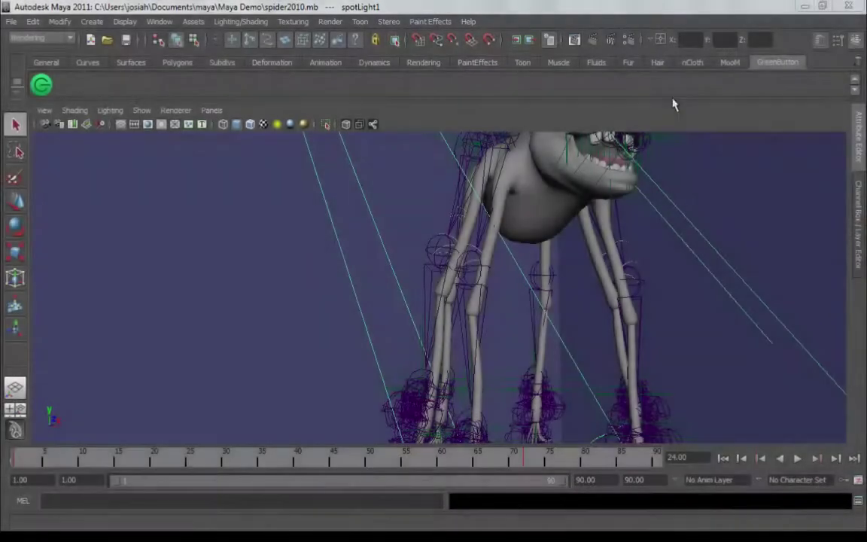
Render a test frame, then open GreenButton and review the scene and texture assets it uploads
{"action": "left_click", "coordinate": [594, 41]}
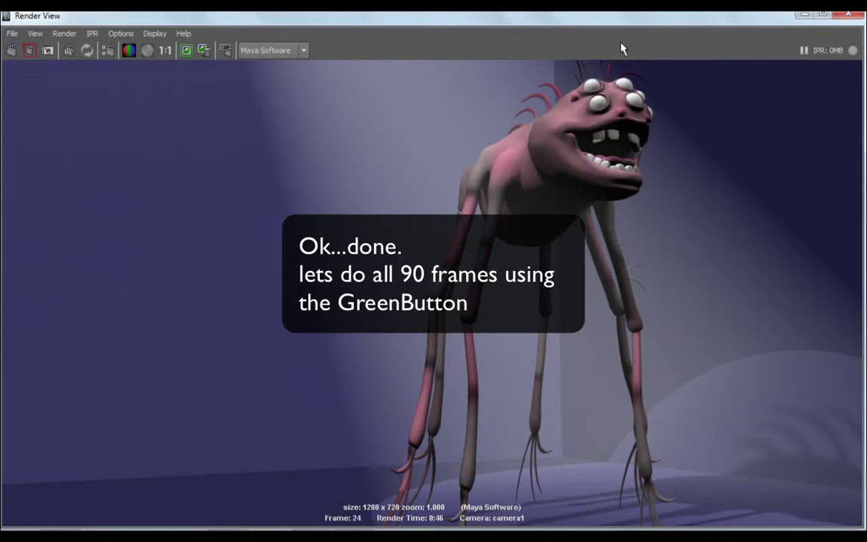
{"action": "left_click", "coordinate": [851, 16]}
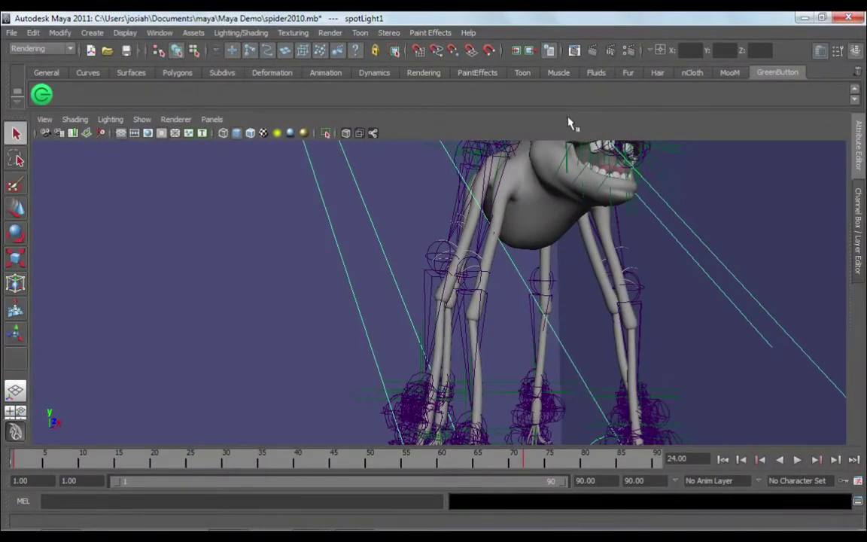
{"action": "left_click", "coordinate": [44, 91]}
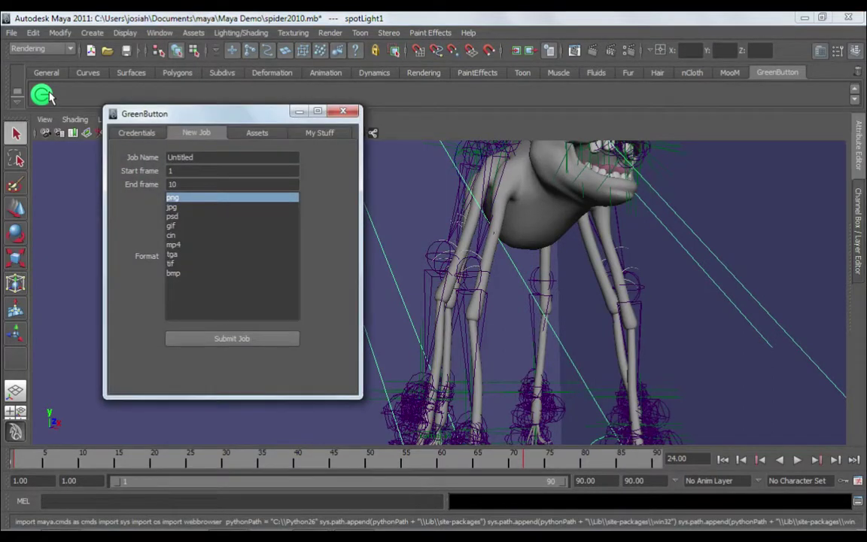
{"action": "left_click", "coordinate": [242, 137]}
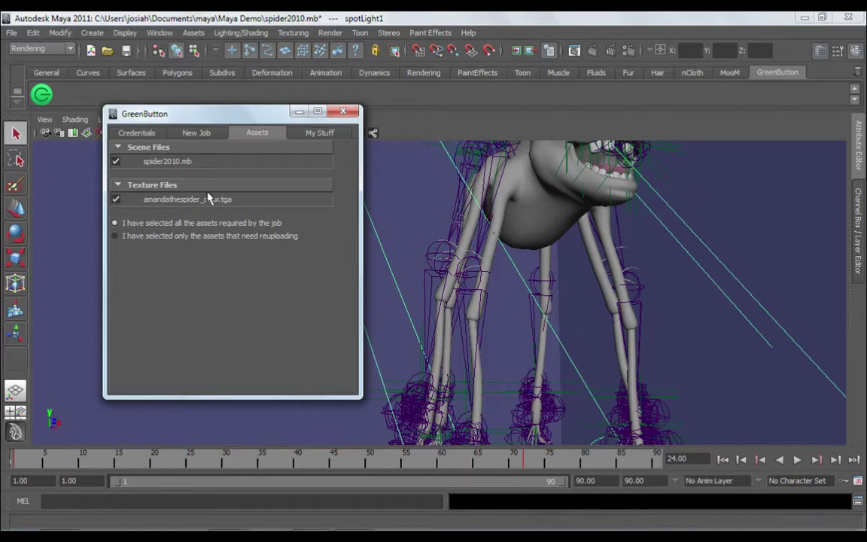
{"action": "left_click", "coordinate": [198, 134]}
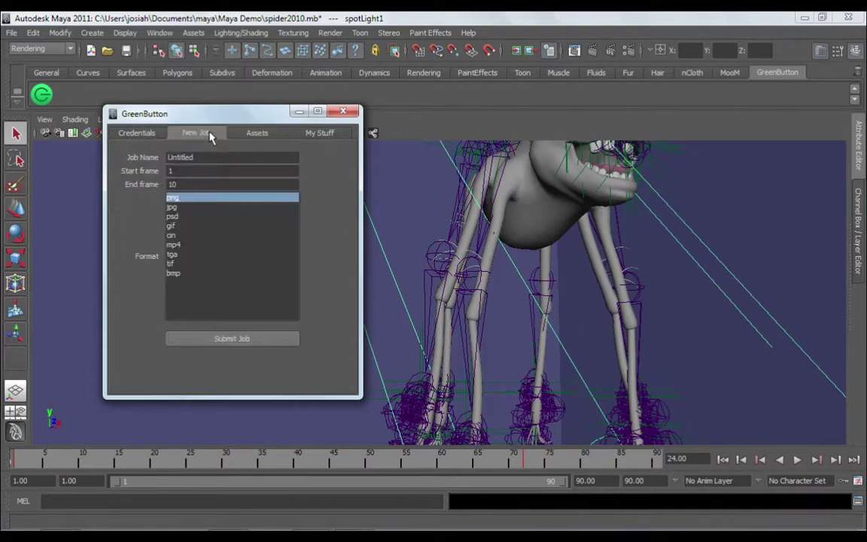
Name the job 'Spider Animation', set end frame 90, choose mp4 format and submit it
{"action": "left_click", "coordinate": [208, 157]}
{"action": "double_click", "coordinate": [208, 157]}
{"action": "type", "text": "Sp"}
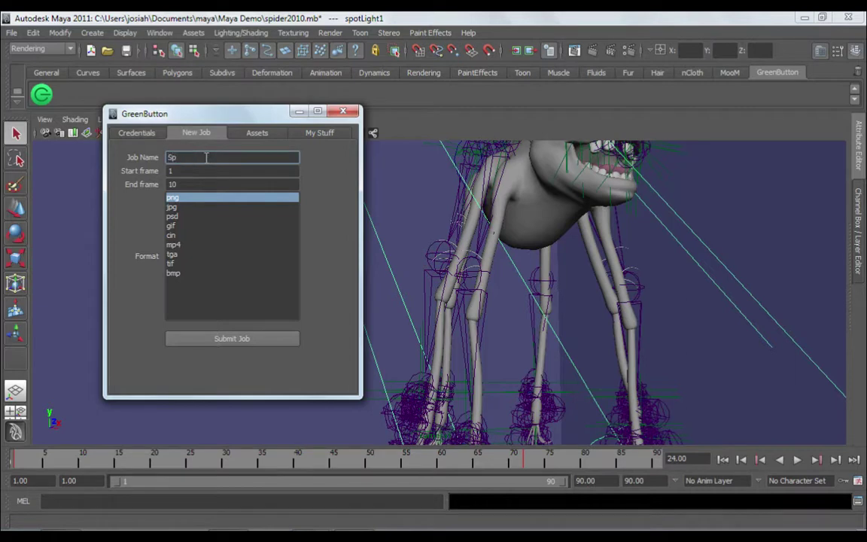
{"action": "type", "text": "ider Animatio"}
{"action": "type", "text": "n"}
{"action": "double_click", "coordinate": [191, 184]}
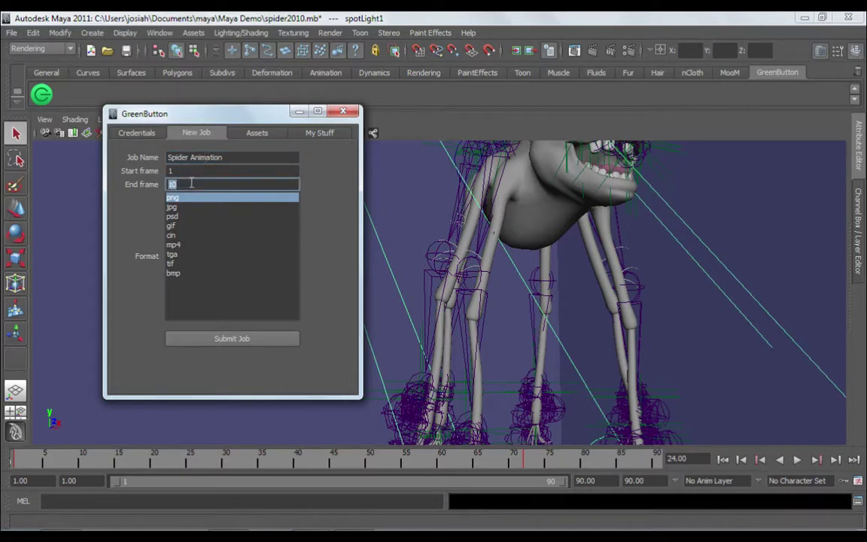
{"action": "type", "text": "90"}
{"action": "left_click", "coordinate": [194, 247]}
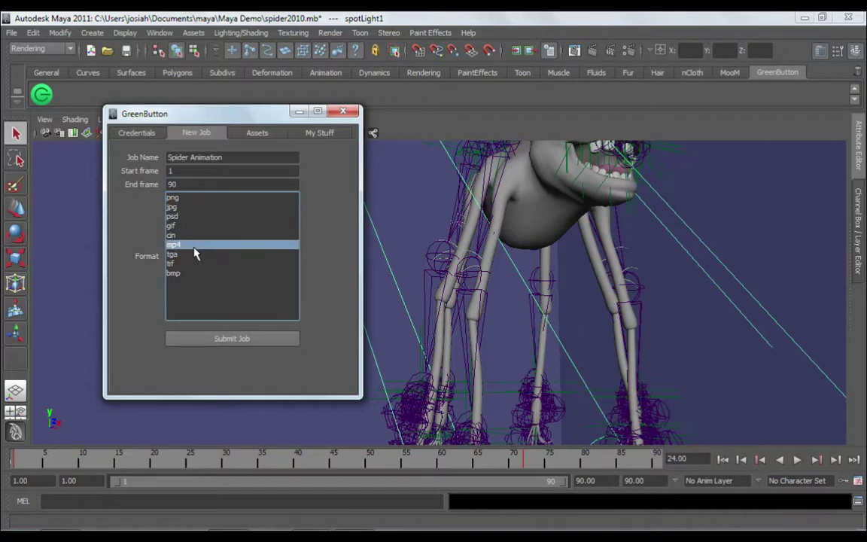
{"action": "left_click", "coordinate": [256, 341]}
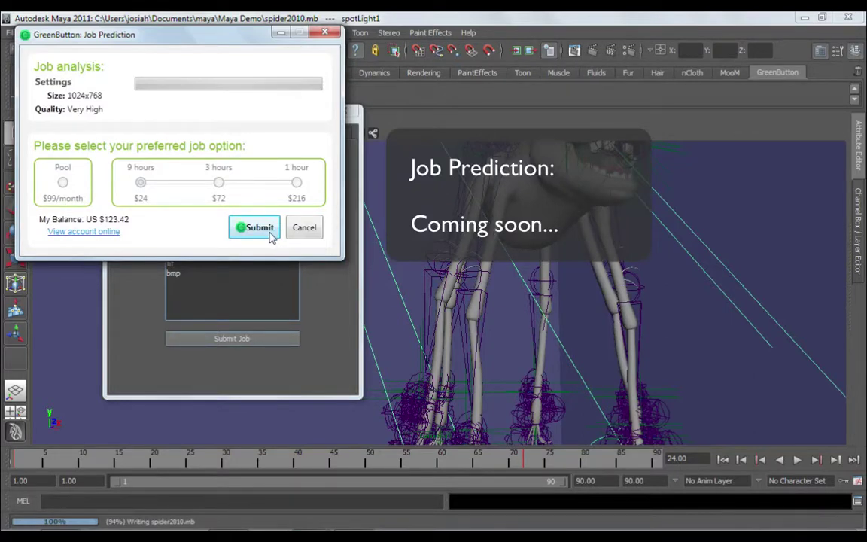
Accept the job prediction so spider2010.mb uploads to GreenButton
{"action": "left_click", "coordinate": [256, 227]}
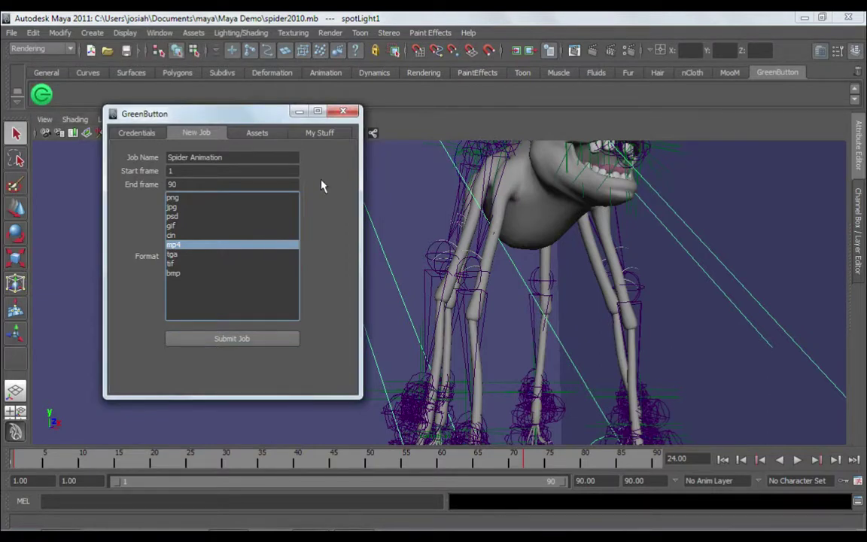
Check My Jobs under My Stuff, then refresh it to see Spider Animation at 63%
{"action": "left_click", "coordinate": [338, 135]}
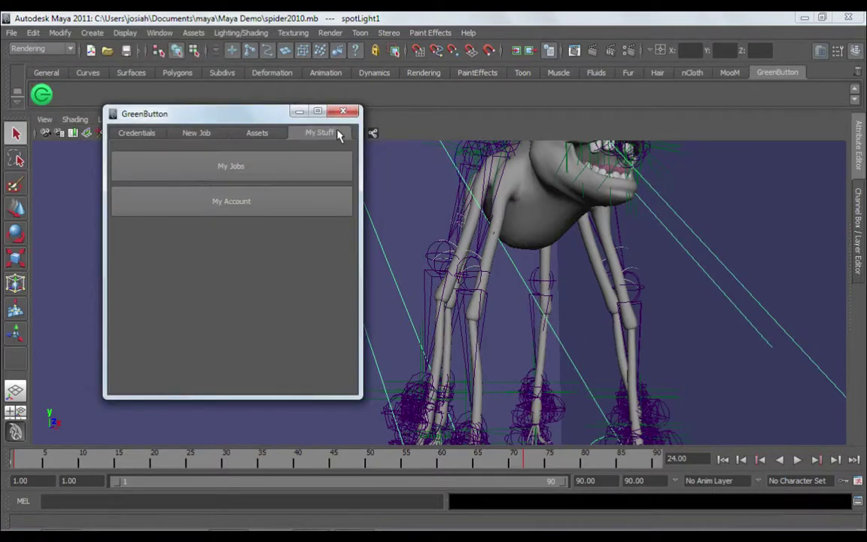
{"action": "left_click", "coordinate": [280, 171]}
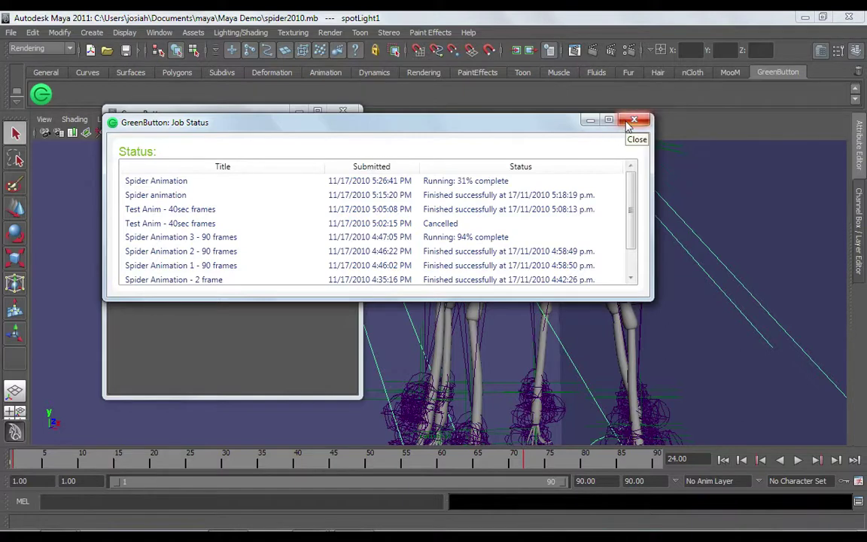
{"action": "left_click", "coordinate": [631, 122]}
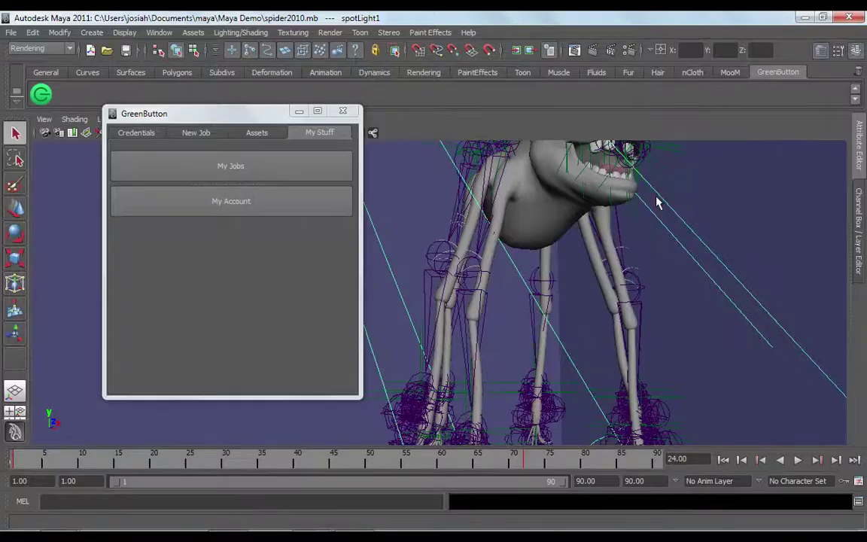
{"action": "left_click", "coordinate": [313, 167]}
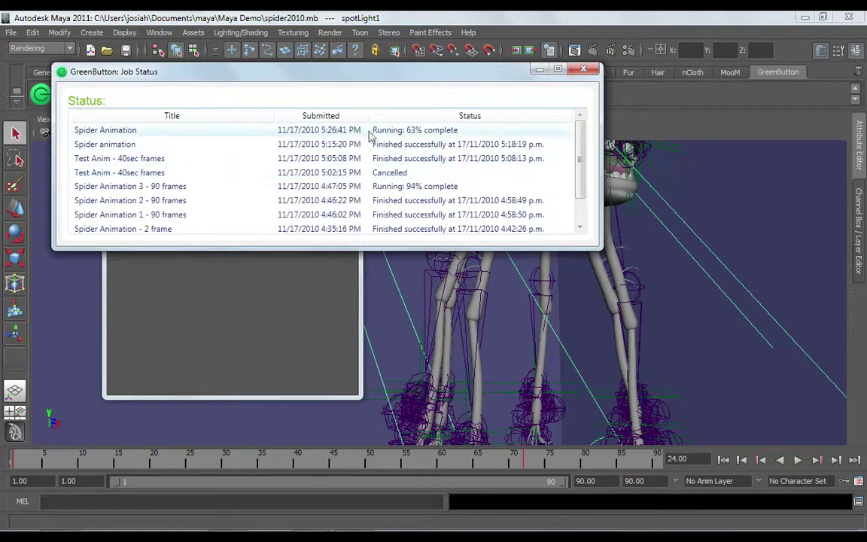
Download the Spider Animation job's rendered frames into My Documents\Frames
{"action": "double_click", "coordinate": [372, 131]}
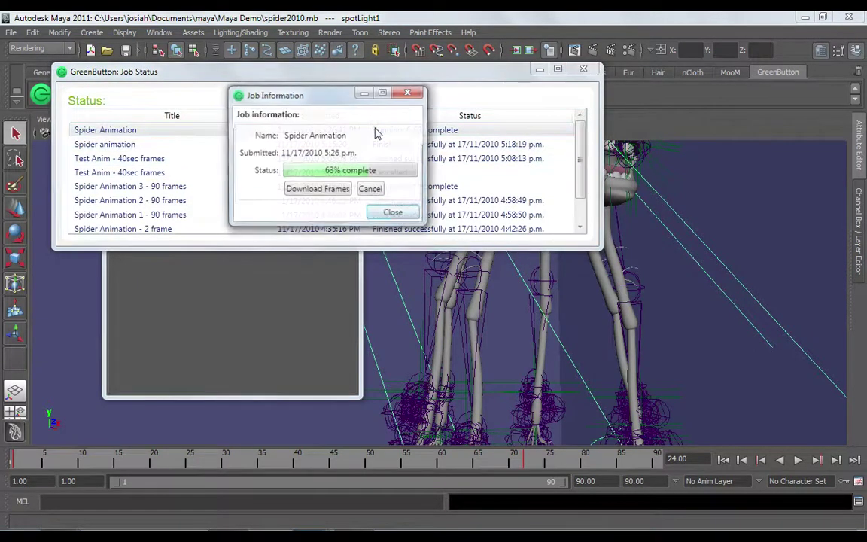
{"action": "left_click", "coordinate": [323, 191]}
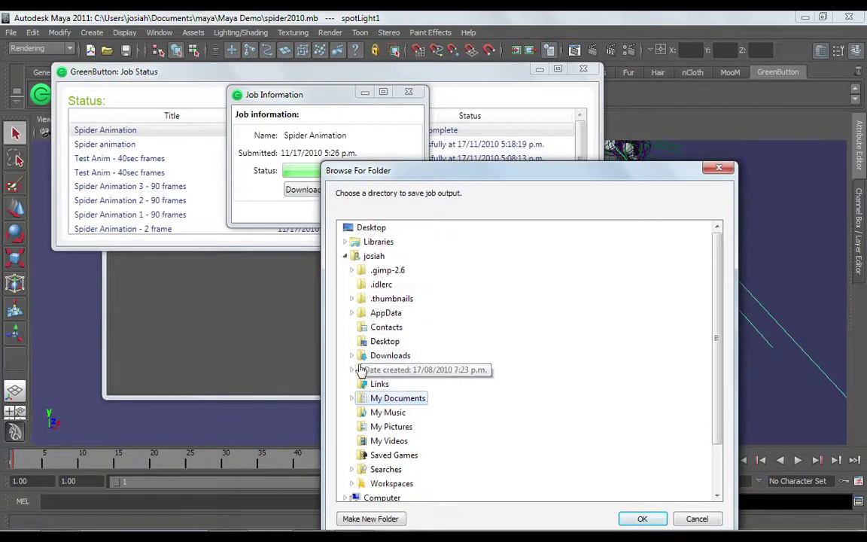
{"action": "double_click", "coordinate": [354, 397]}
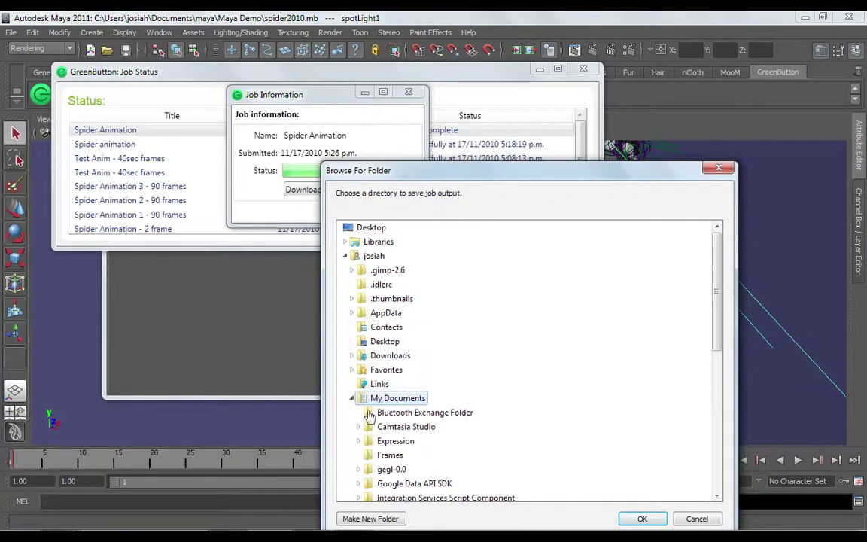
{"action": "left_click", "coordinate": [395, 456]}
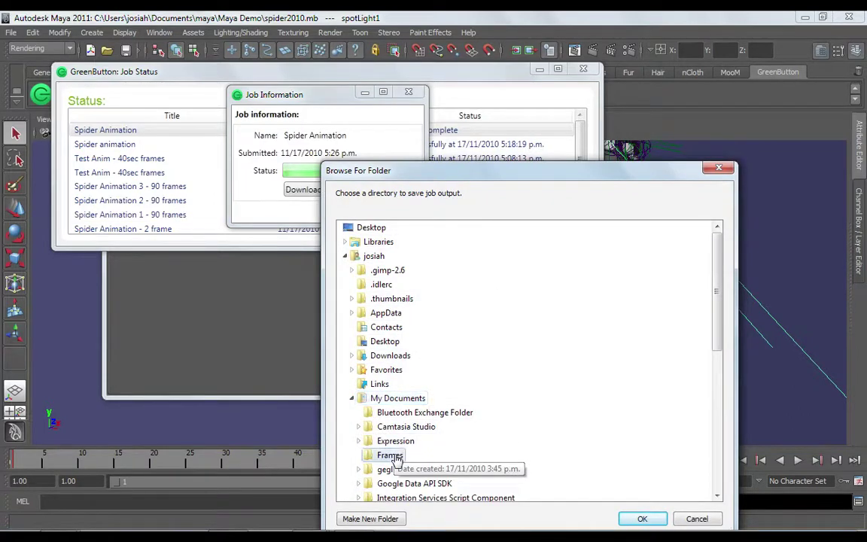
{"action": "left_click", "coordinate": [638, 521]}
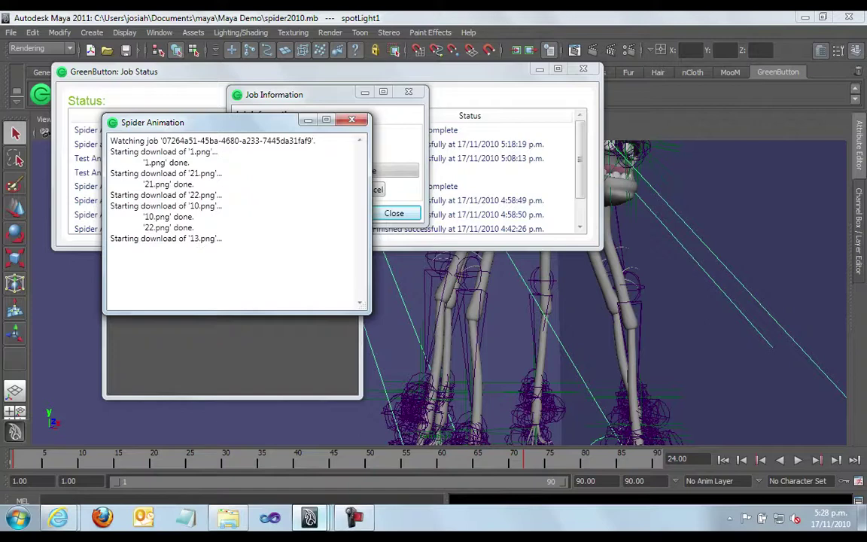
Open 1.png from the Frames folder and page through later frames in Photo Viewer
{"action": "left_click", "coordinate": [230, 520]}
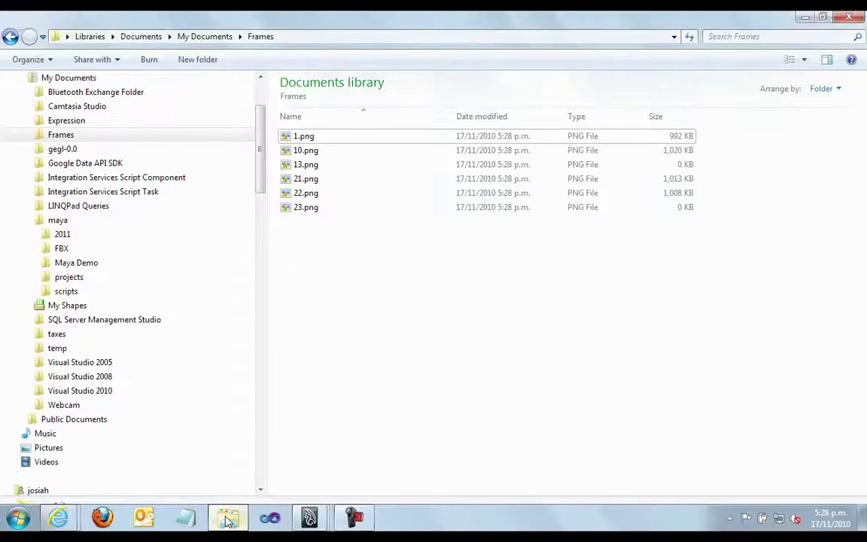
{"action": "left_click", "coordinate": [307, 139]}
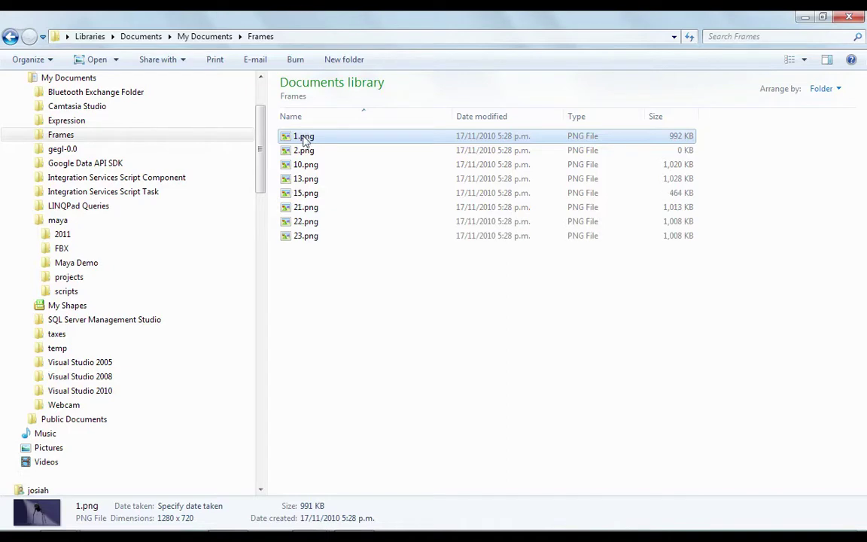
{"action": "double_click", "coordinate": [306, 140]}
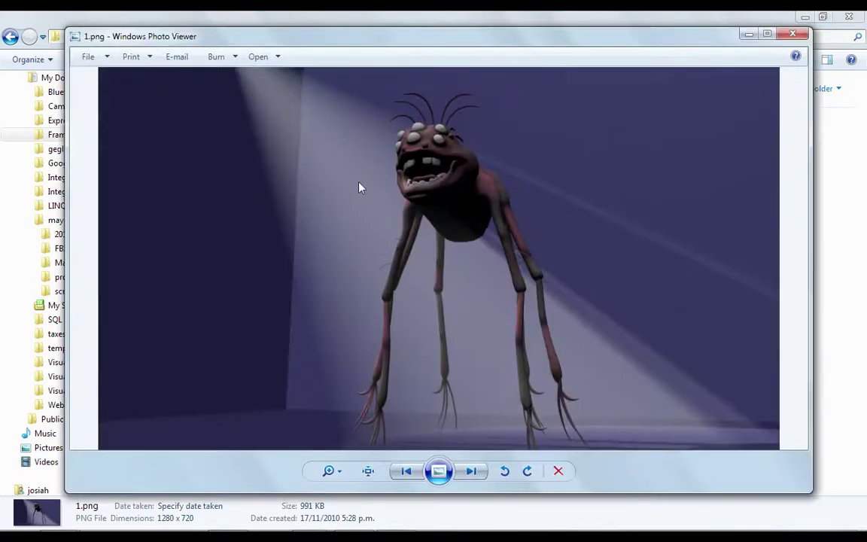
{"action": "left_click", "coordinate": [468, 473]}
{"action": "left_click", "coordinate": [469, 472]}
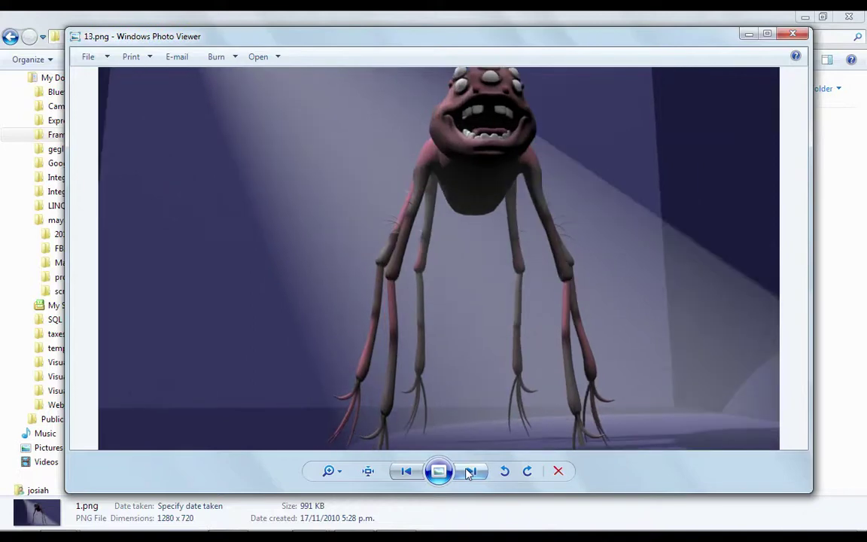
{"action": "left_click", "coordinate": [469, 472]}
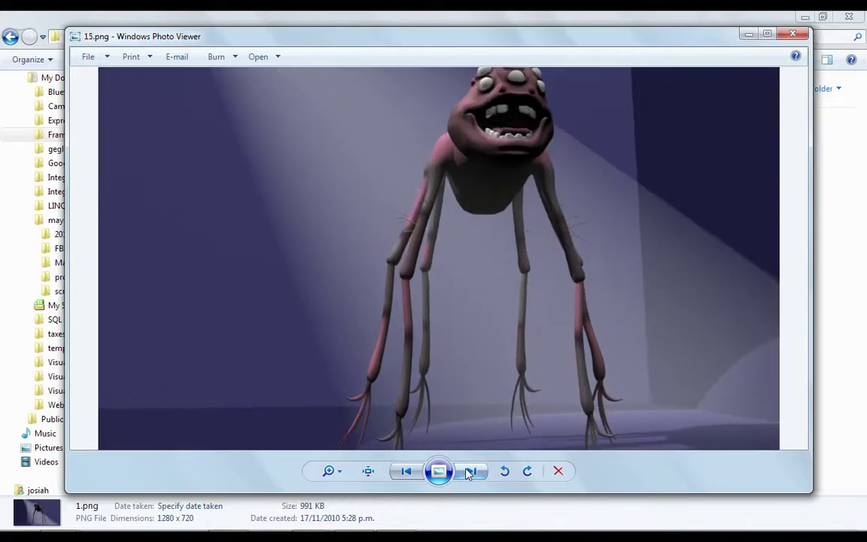
{"action": "left_click", "coordinate": [793, 34]}
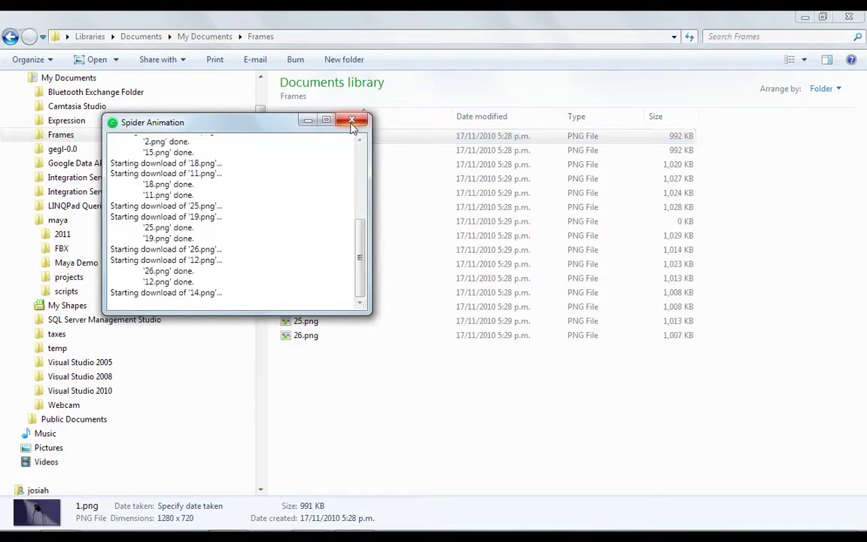
Dismiss the download log and job details, then bring Maya's job status list forward
{"action": "left_click", "coordinate": [353, 121]}
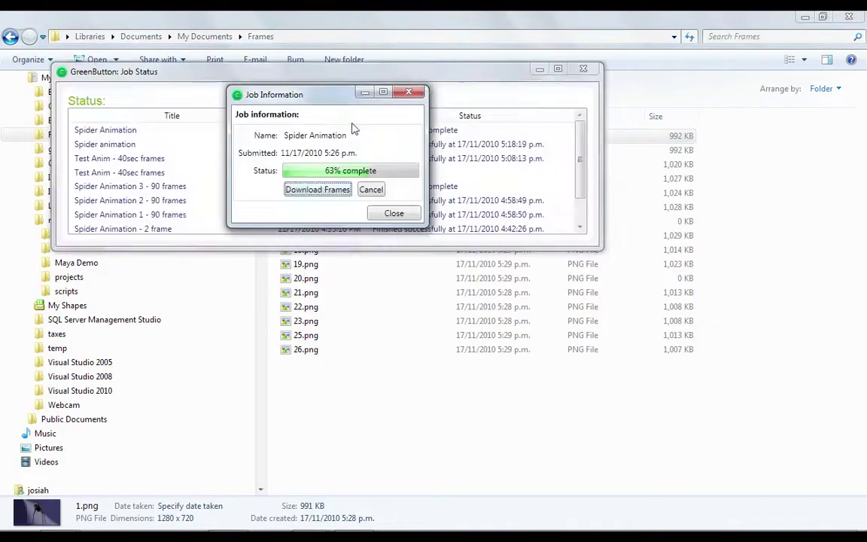
{"action": "left_click", "coordinate": [394, 213]}
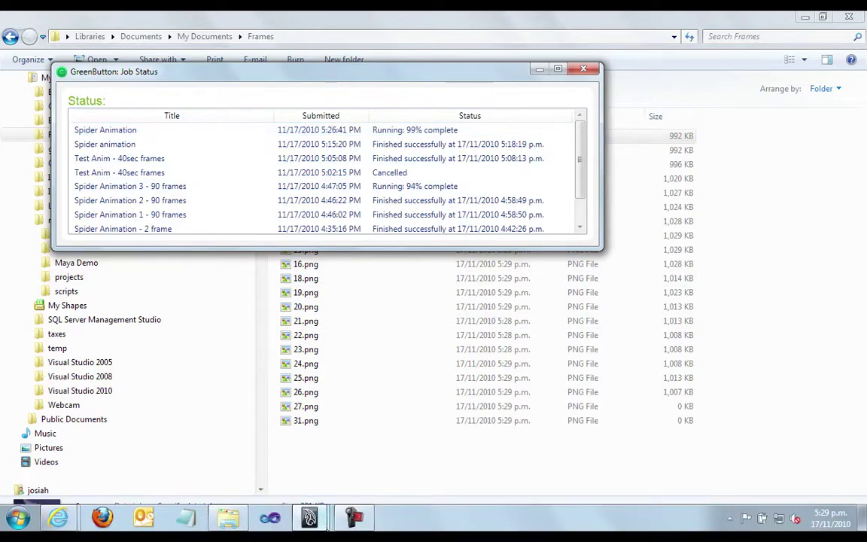
{"action": "left_click", "coordinate": [320, 463]}
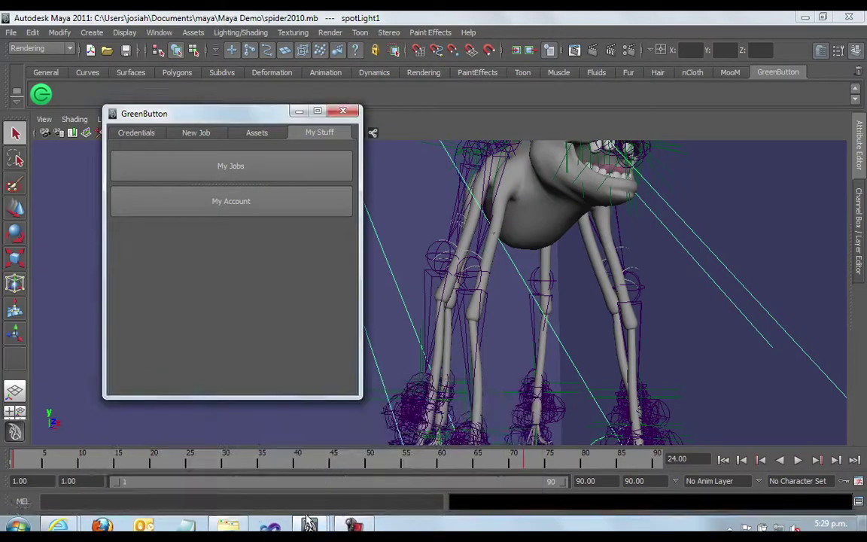
{"action": "mouse_move", "coordinate": [308, 525]}
{"action": "left_click", "coordinate": [435, 452]}
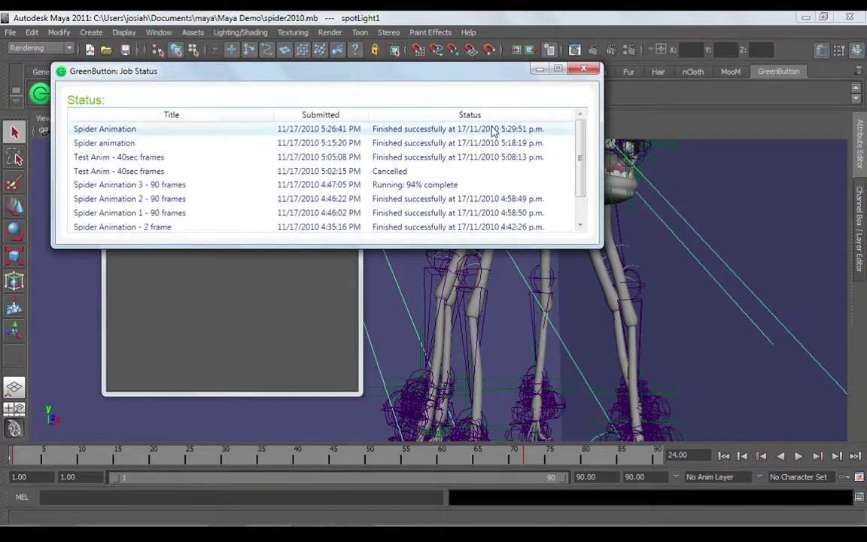
Save the Spider Animation result as output.mp4 in Frames, then close Job Information and Job Status
{"action": "double_click", "coordinate": [494, 129]}
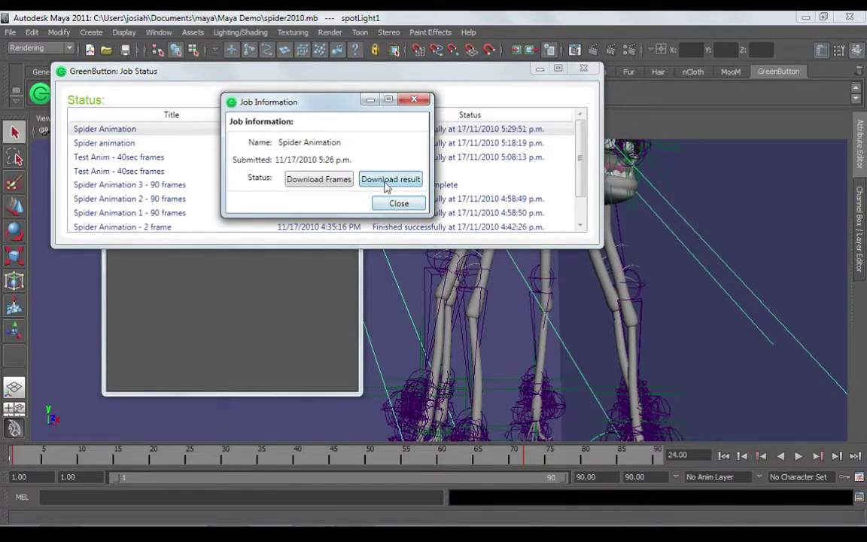
{"action": "left_click", "coordinate": [389, 181]}
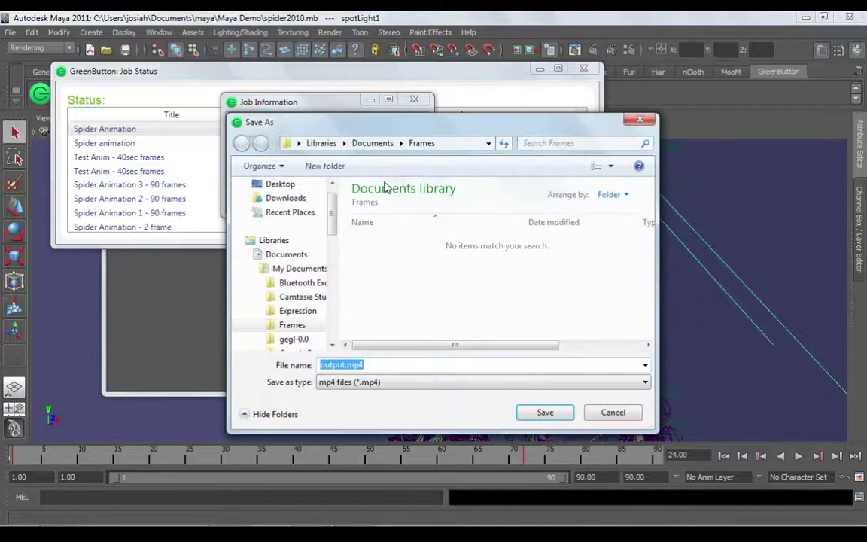
{"action": "left_click", "coordinate": [543, 414]}
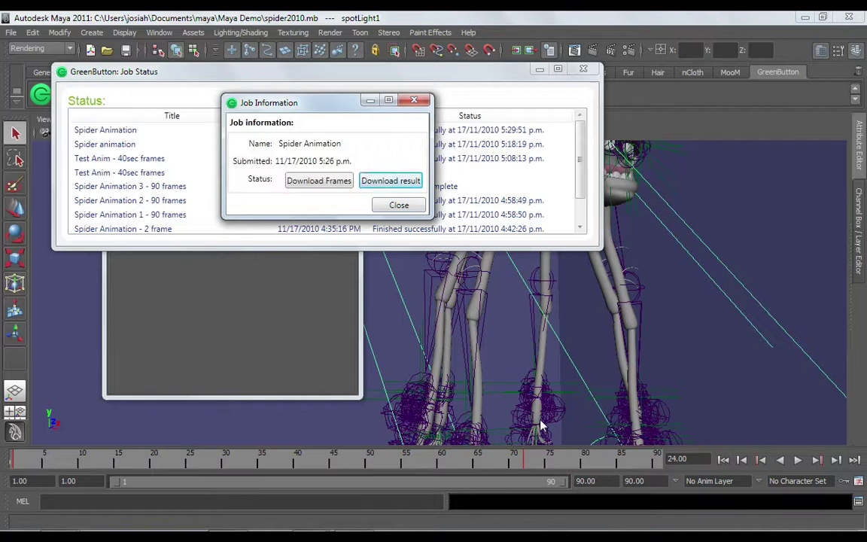
{"action": "left_click", "coordinate": [408, 205]}
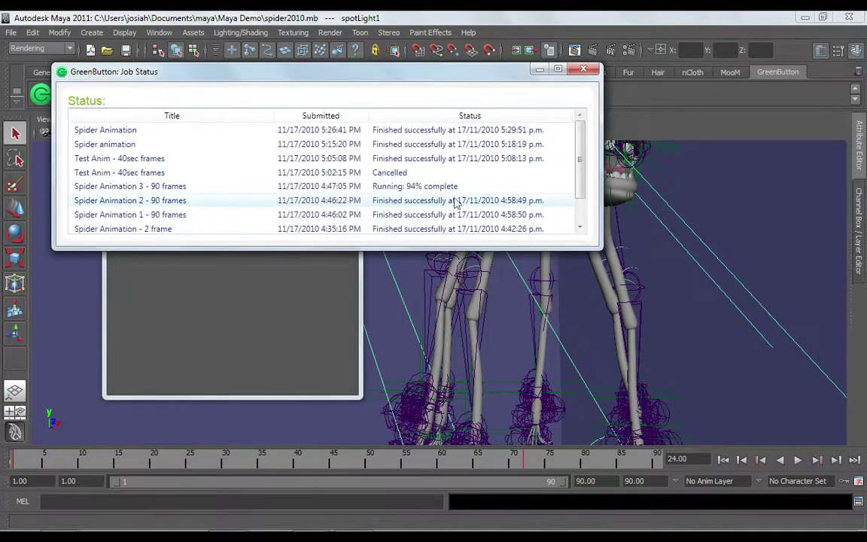
{"action": "left_click", "coordinate": [583, 68]}
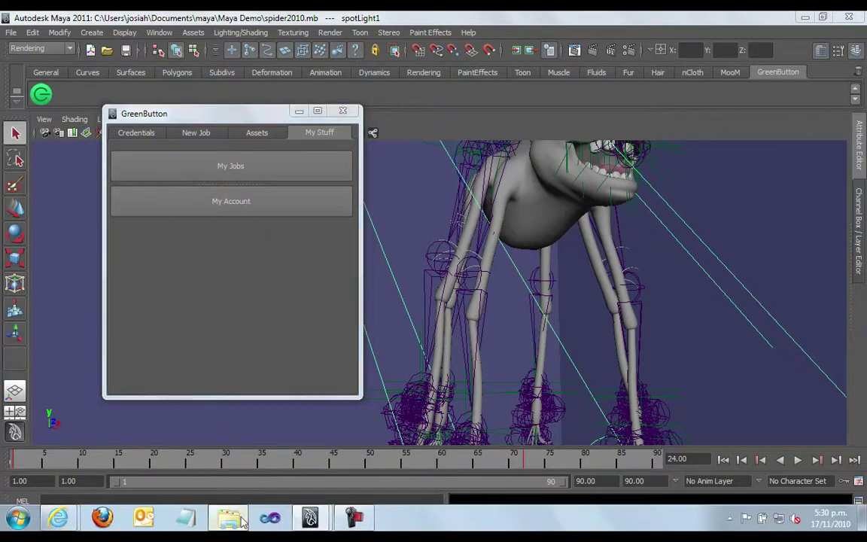
Scroll to output.mp4 at the bottom of the Frames folder and open it
{"action": "left_click", "coordinate": [239, 520]}
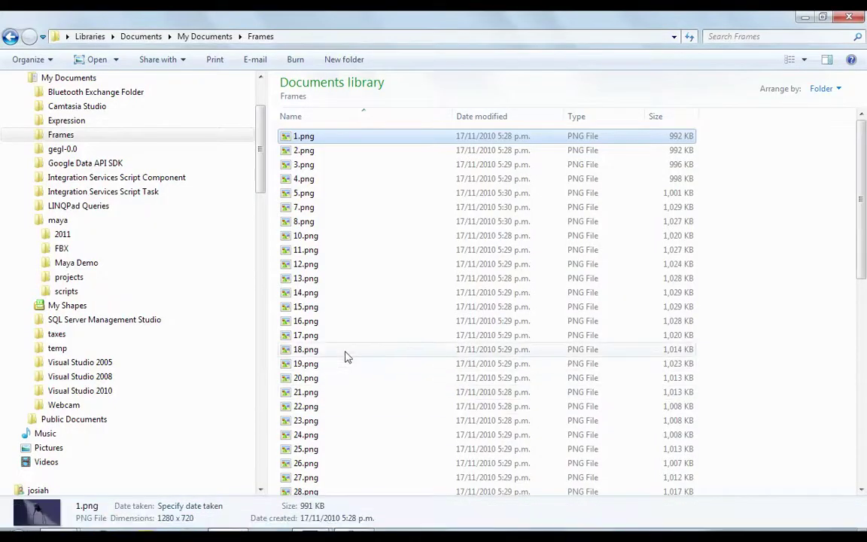
{"action": "left_click_drag", "start_coordinate": [862, 335], "coordinate": [856, 445]}
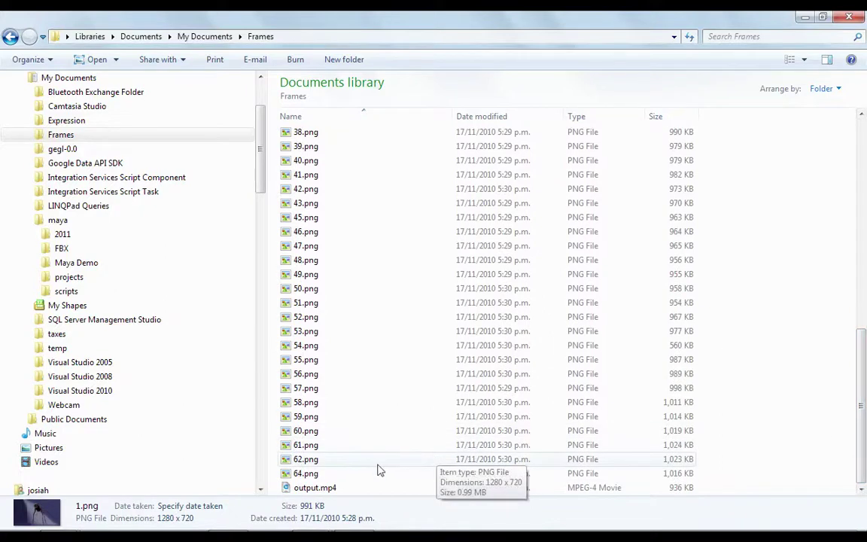
{"action": "left_click", "coordinate": [317, 489]}
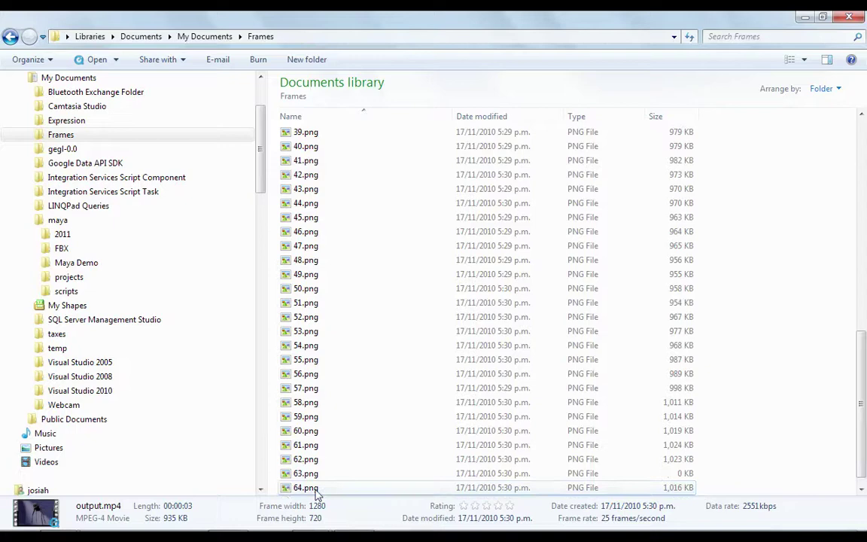
{"action": "double_click", "coordinate": [316, 488]}
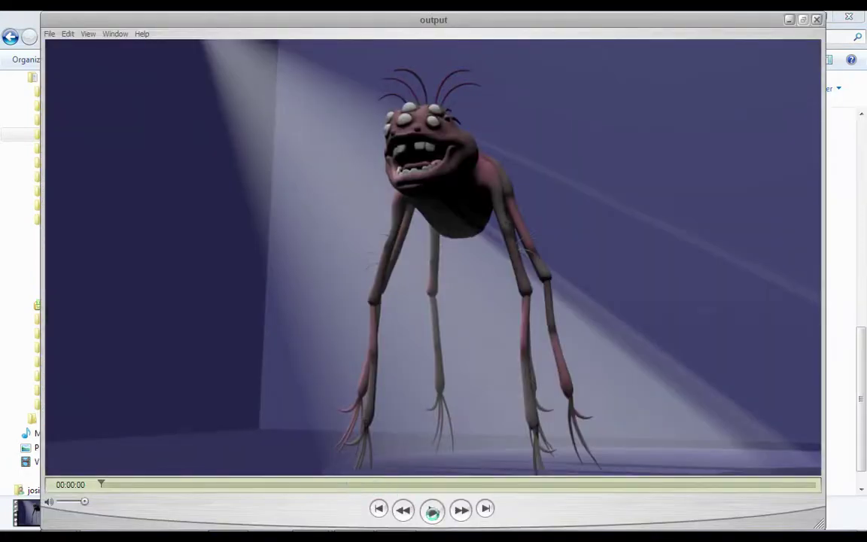
Play the spider video twice, then reload GreenButton's My Stuff job history in Internet Explorer
{"action": "left_click", "coordinate": [432, 512]}
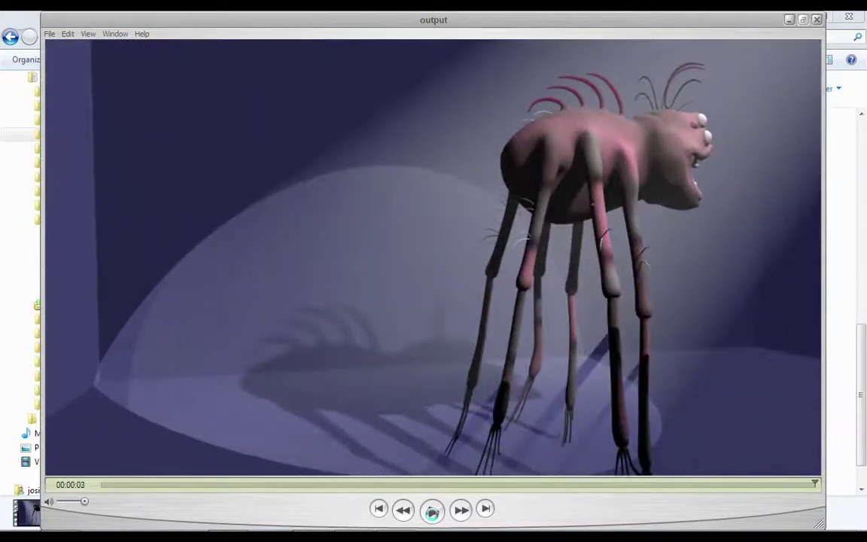
{"action": "left_click", "coordinate": [432, 512]}
{"action": "left_click", "coordinate": [58, 518]}
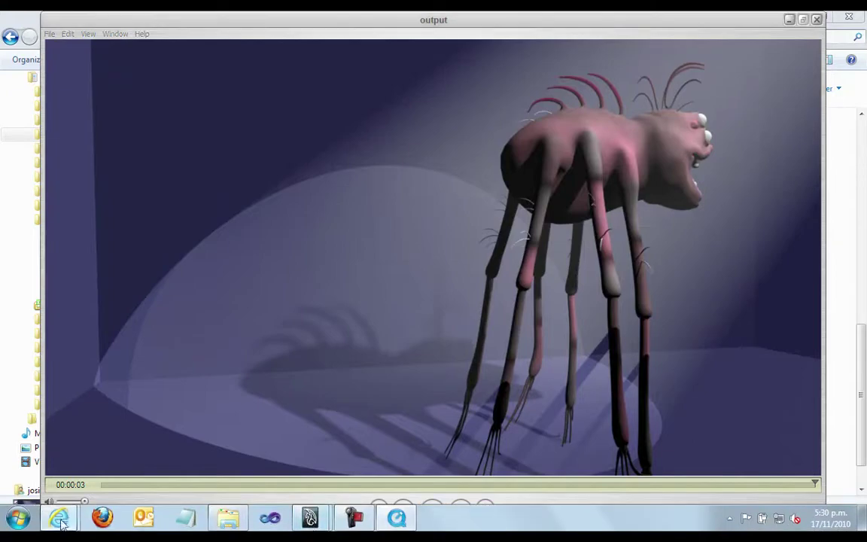
{"action": "left_click", "coordinate": [102, 480]}
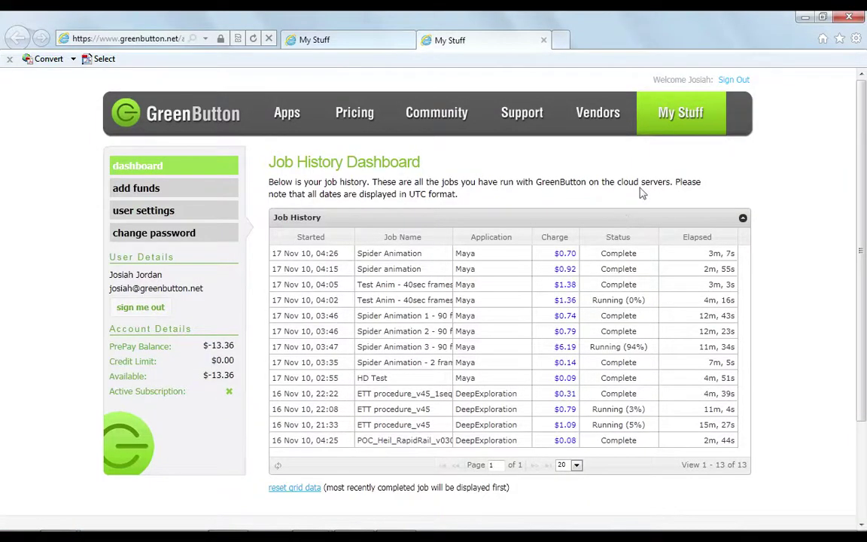
{"action": "key", "text": "F5"}
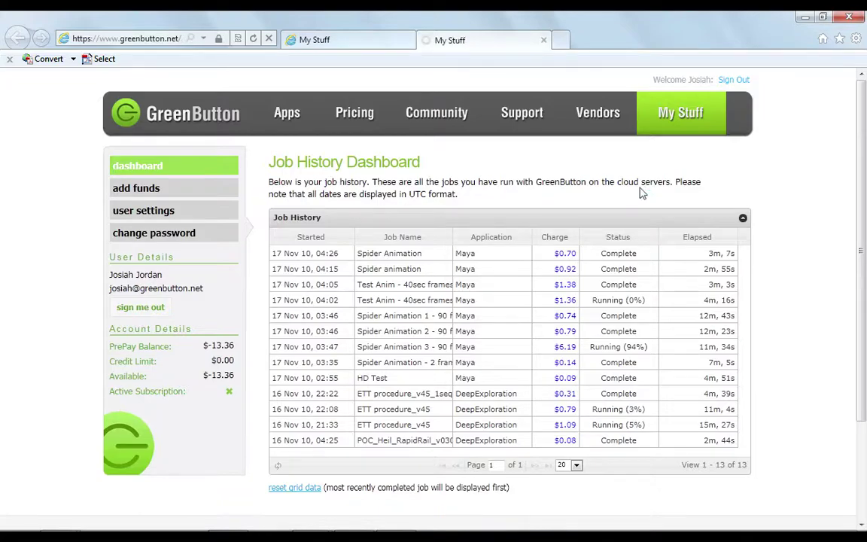